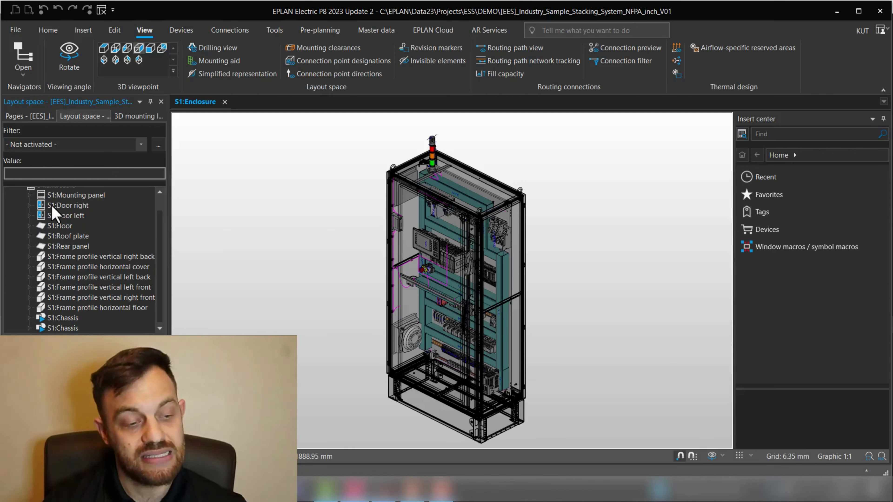
Examine the enclosure's components in the layout space navigator, including the mounting panel and horizontal floor frame profile, and the available filter schemes
scroll(74, 202, up, 1)
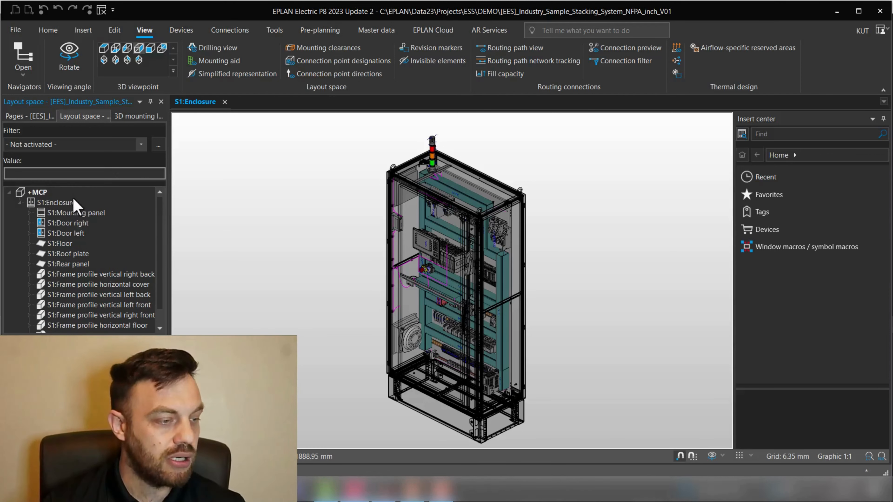
click(68, 215)
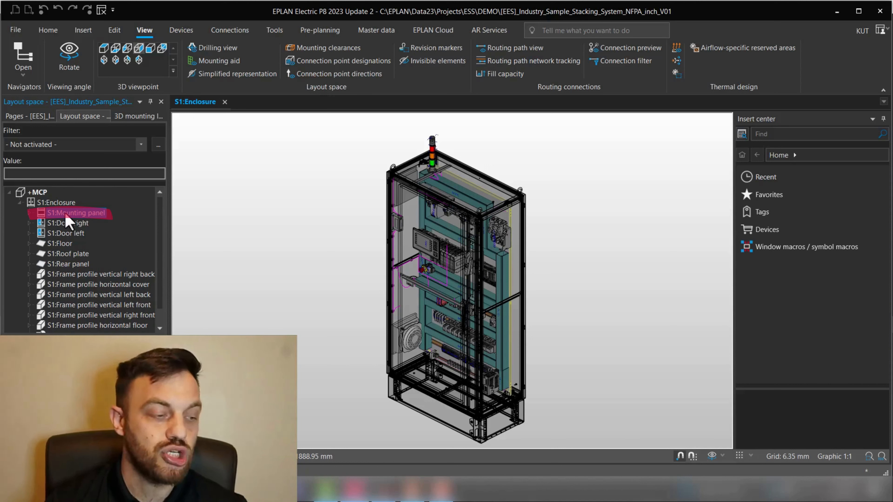
scroll(110, 255, down, 1)
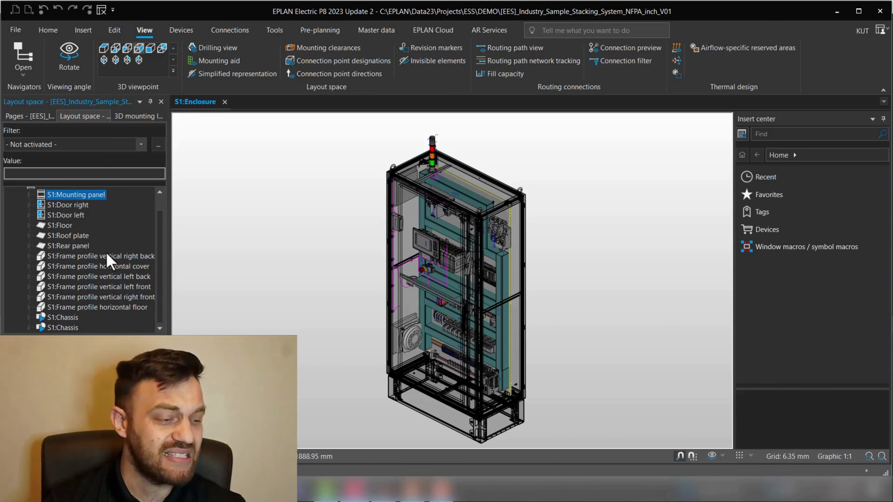
click(110, 308)
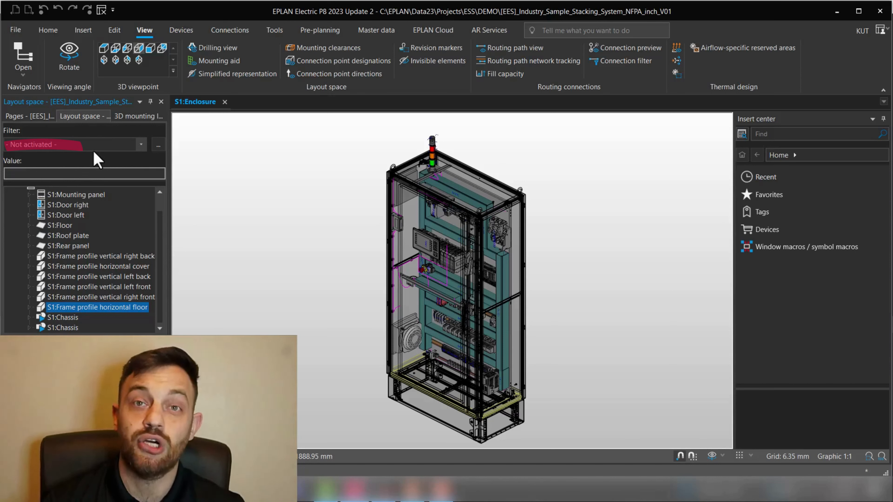
click(105, 144)
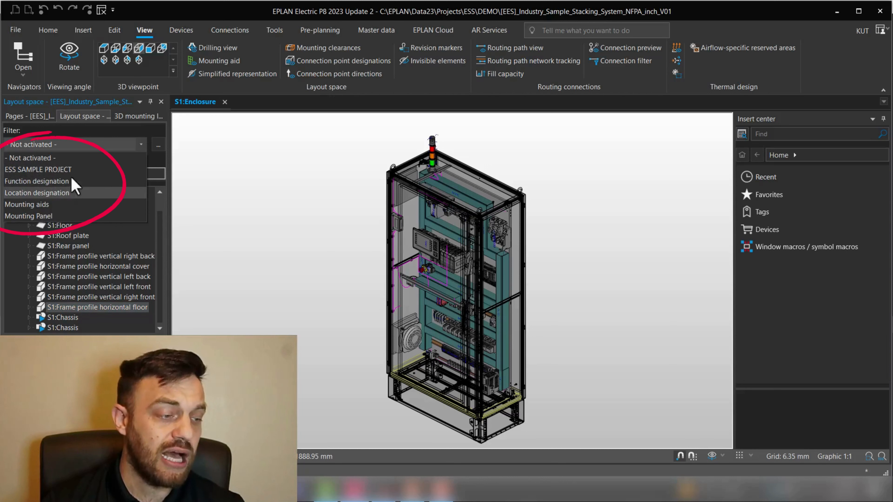
click(87, 145)
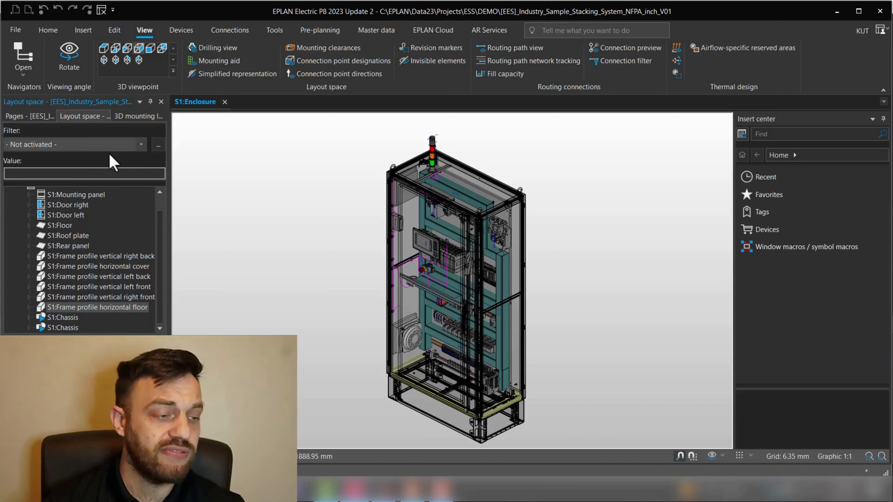
Create a new layout space filter scheme named with the presenter's nickname followed by "Example"
click(159, 147)
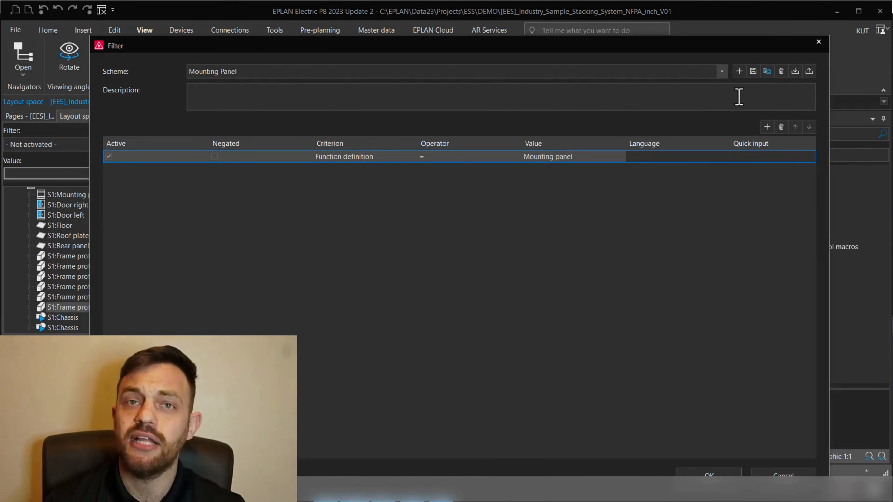
click(740, 75)
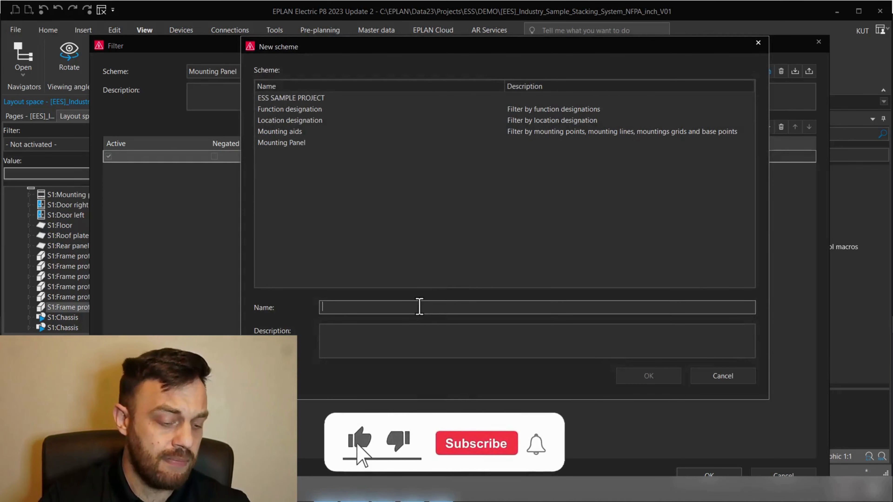
text(Uncle)
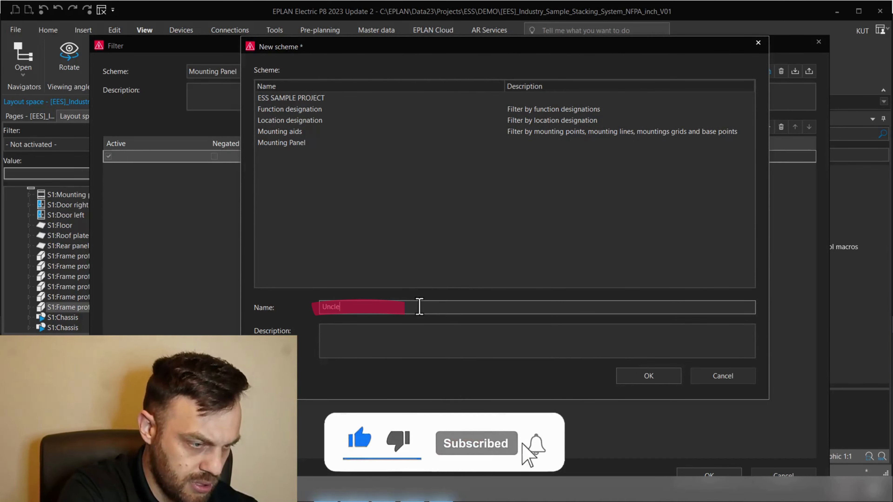
text( Kruno Exam)
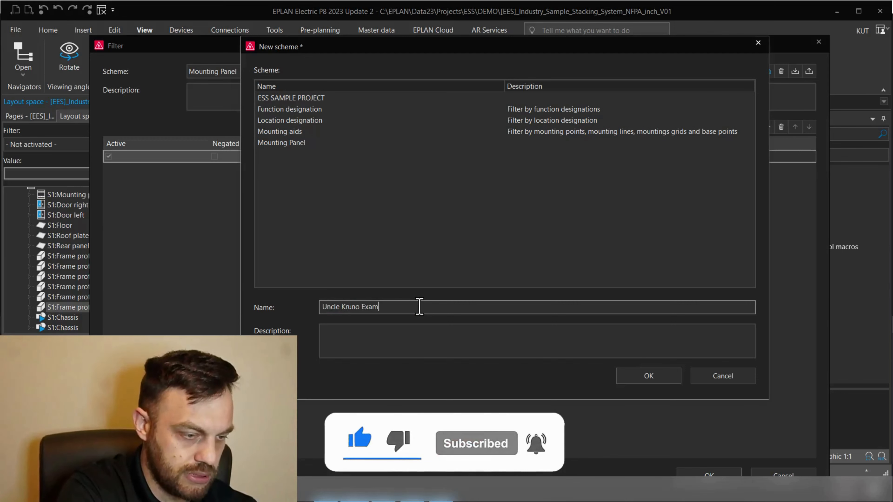
text(ple)
key(Return)
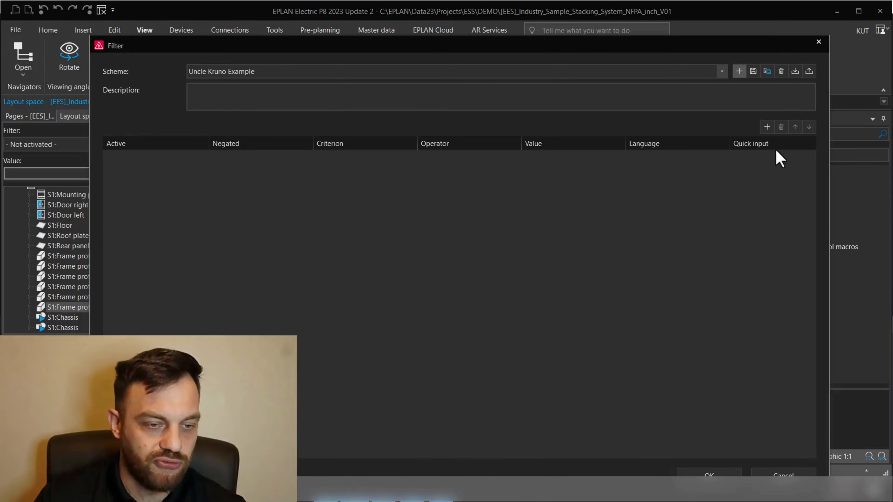
Add a Function definition criterion with the value Mounting panel from Mechanics, System accessories, Housings, and apply the filter scheme
click(766, 128)
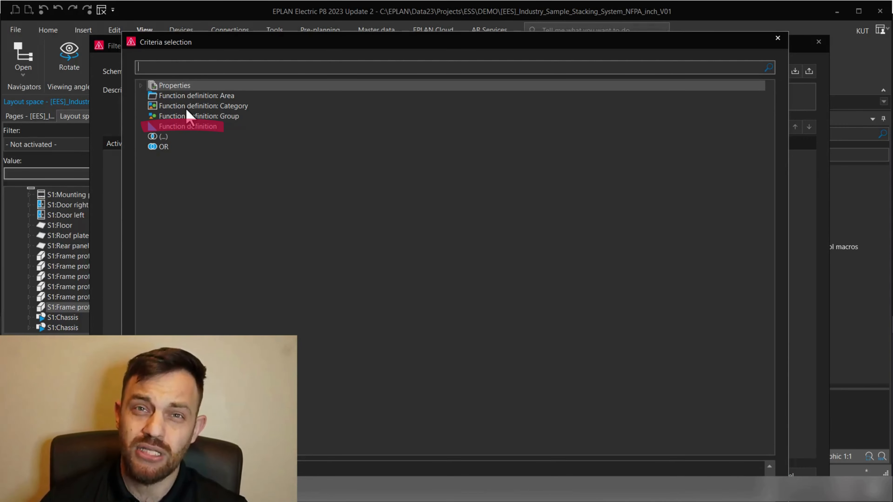
double_click(184, 127)
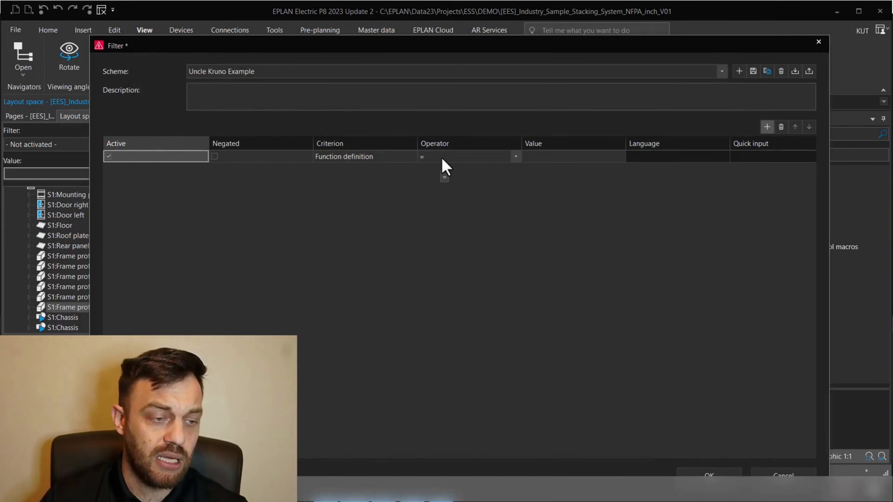
click(586, 159)
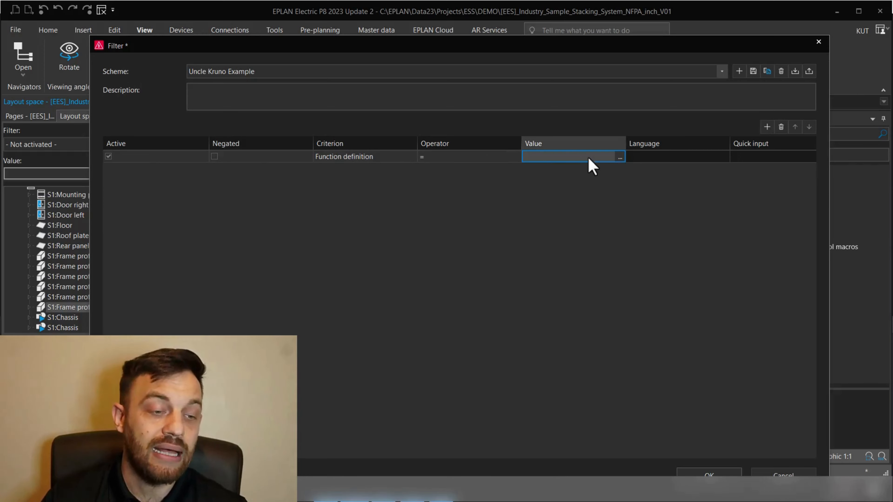
click(619, 158)
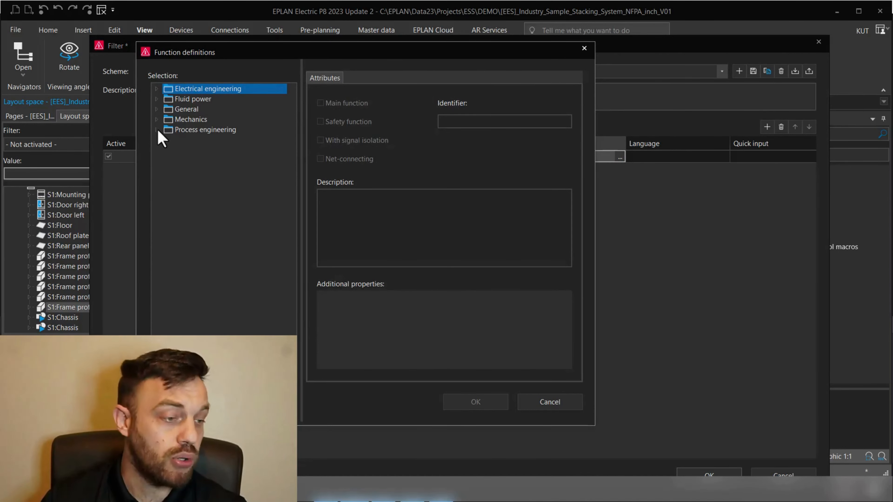
double_click(158, 119)
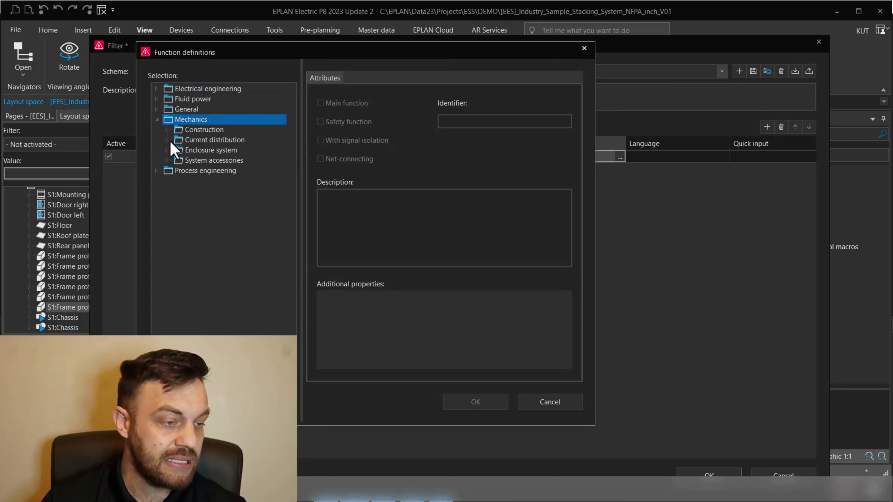
double_click(168, 160)
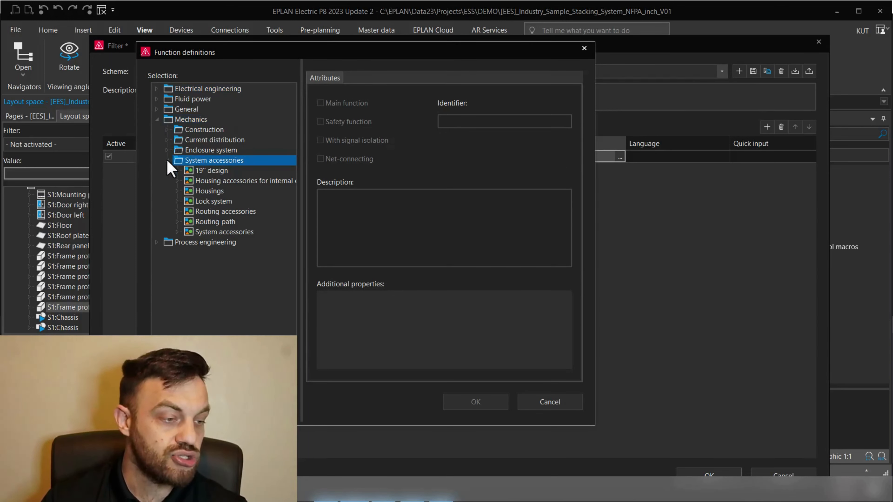
double_click(184, 191)
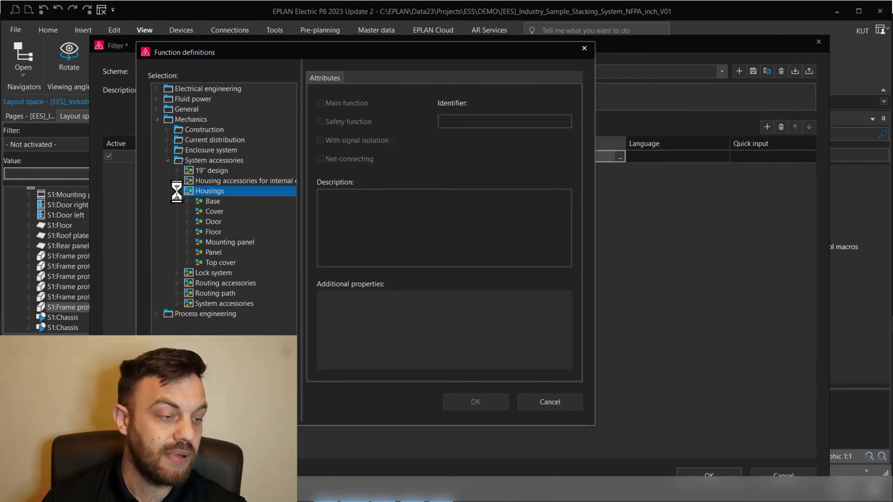
double_click(195, 243)
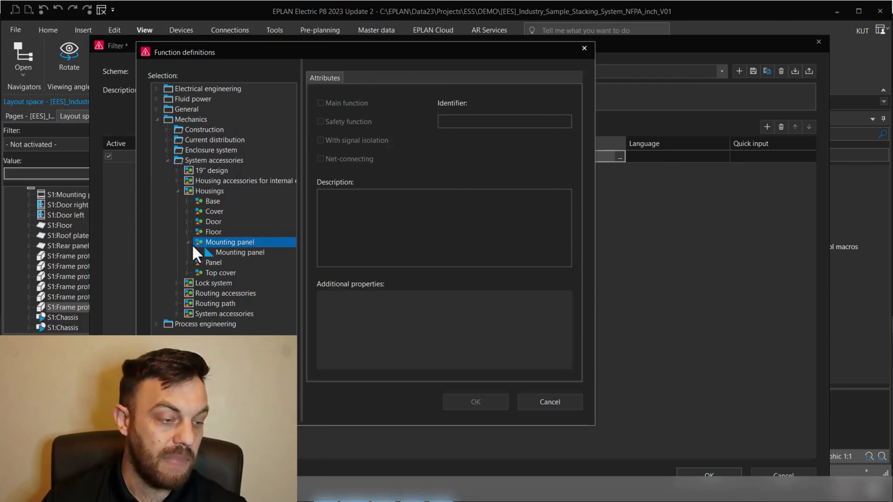
click(219, 254)
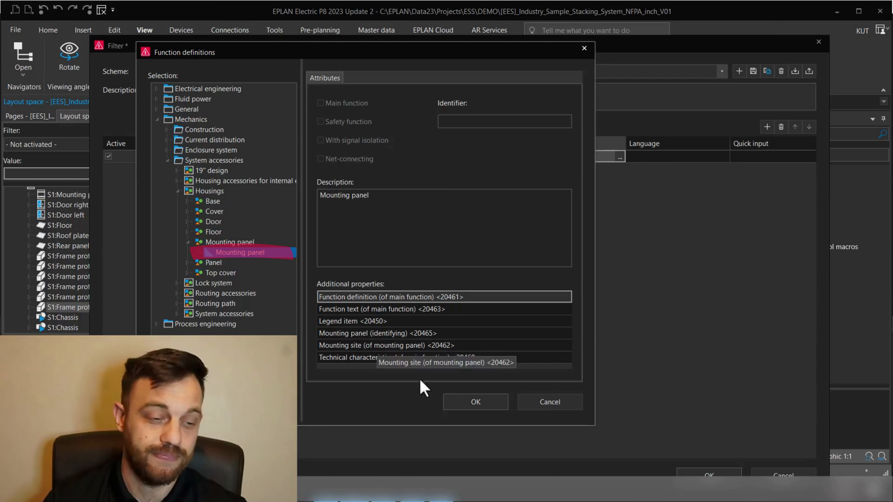
click(457, 403)
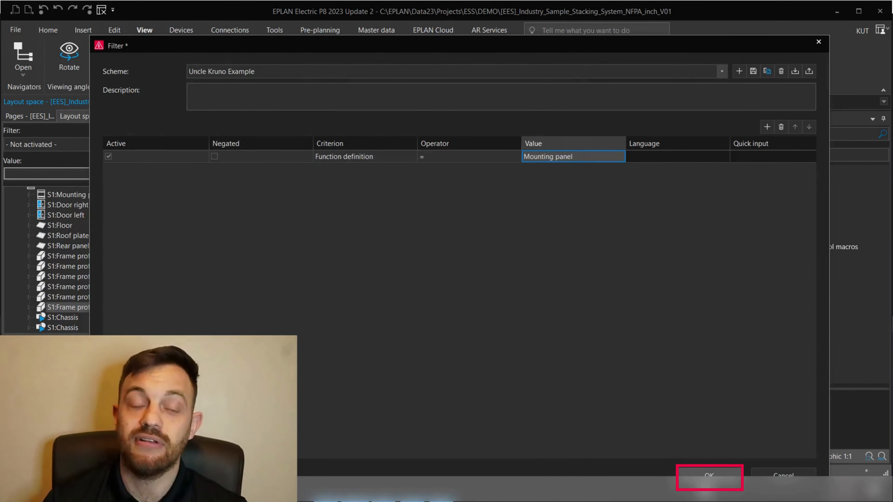
click(709, 476)
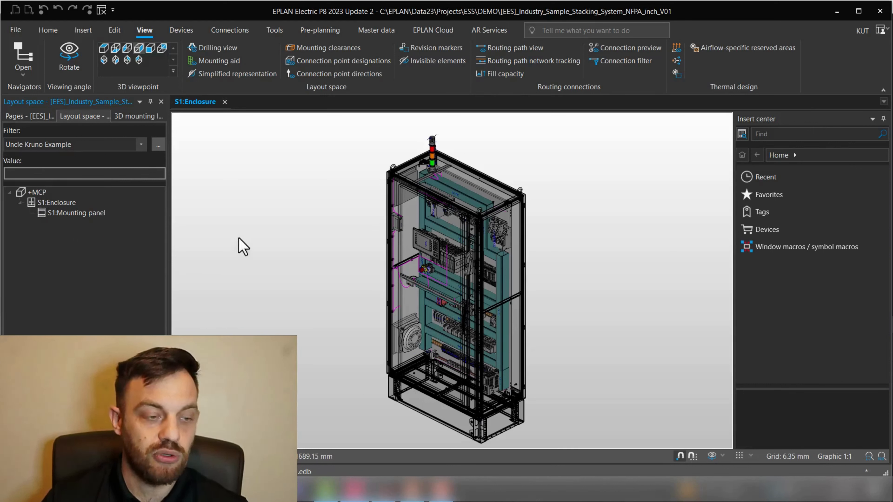
View the mounting panel on its own in 3D and return to the complete S1 enclosure
double_click(66, 212)
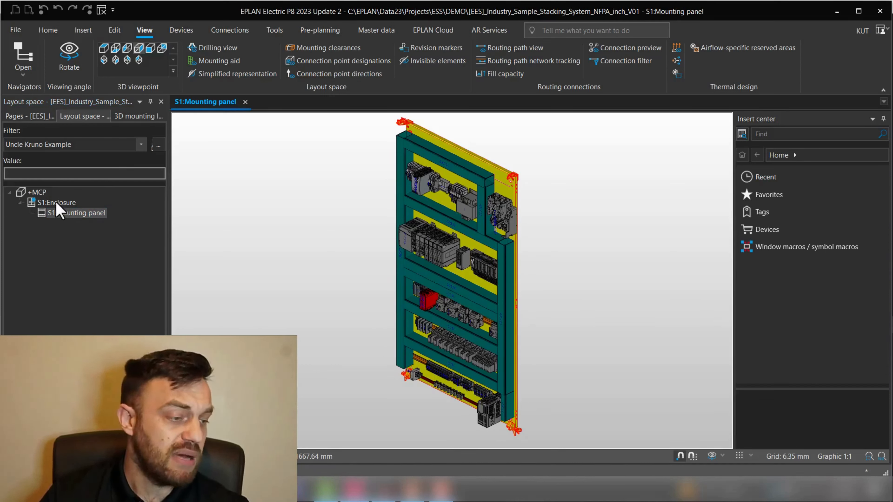
double_click(57, 203)
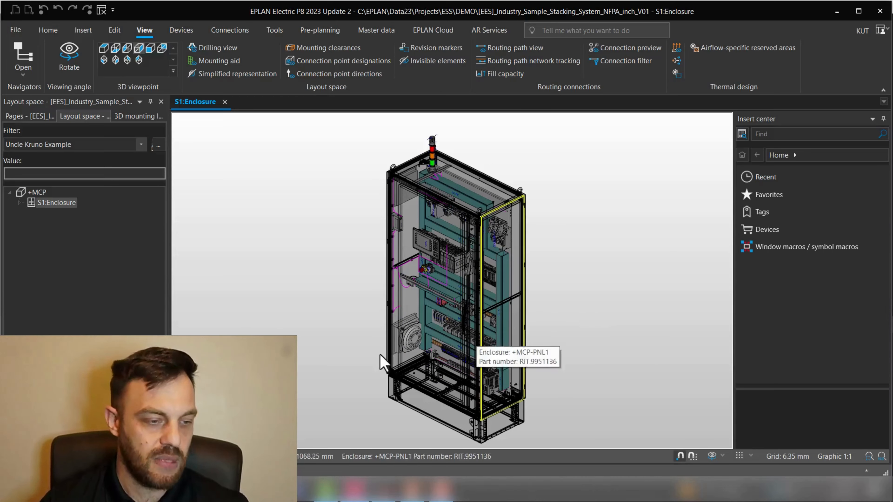
Check the function definition in the properties of the enclosure's left door
scroll(380, 355, up, 3)
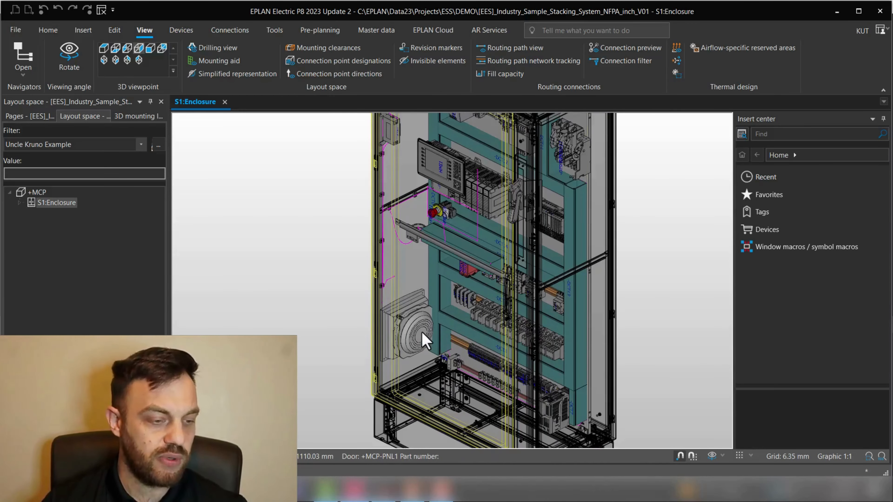
double_click(427, 340)
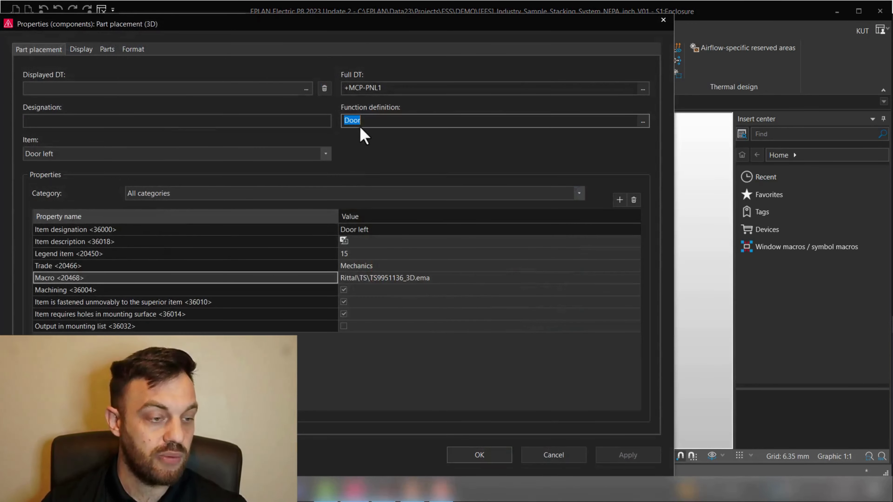
double_click(352, 122)
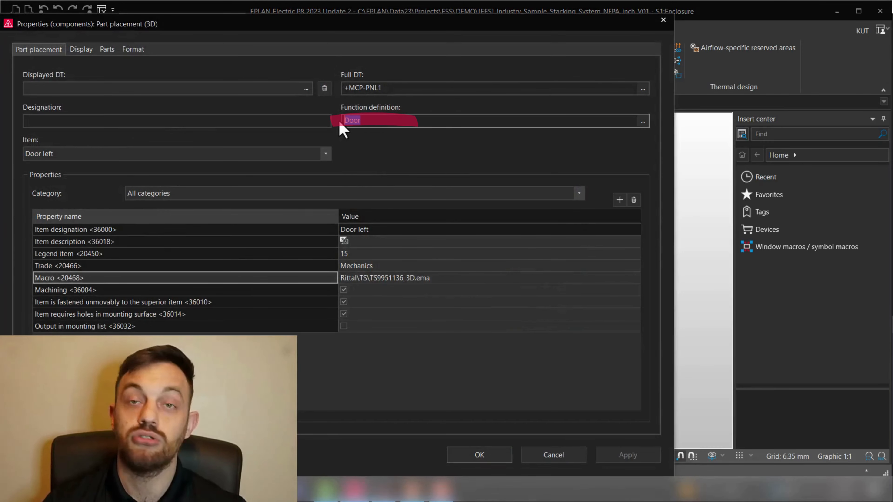
click(663, 19)
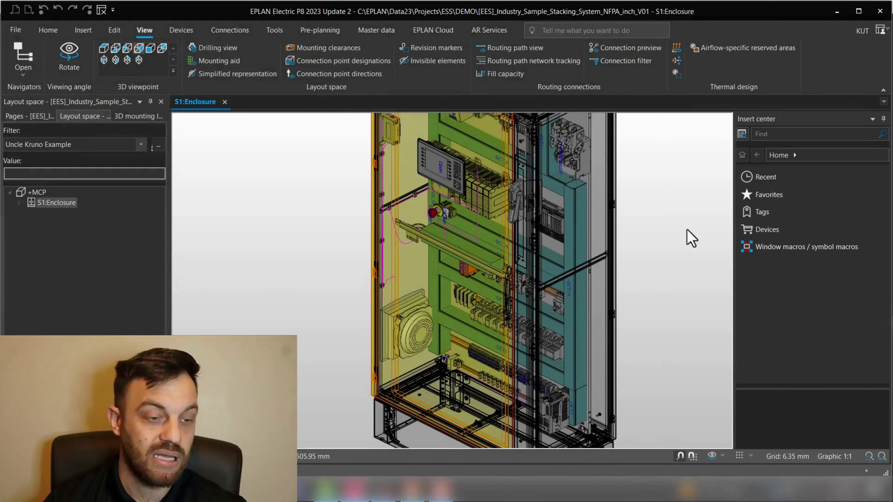
Check the function definition in the properties of the enclosure's right side panel
middle_drag(679, 225, 626, 245)
scroll(624, 245, down, 4)
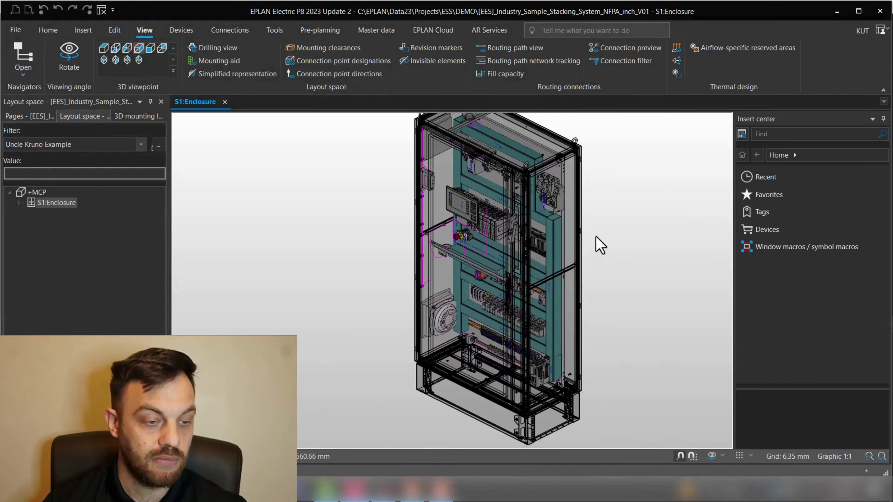
double_click(558, 255)
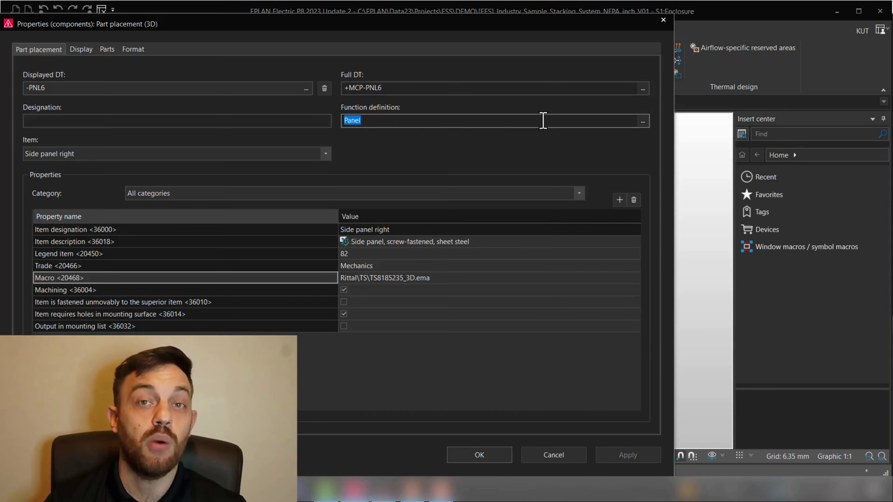
click(663, 20)
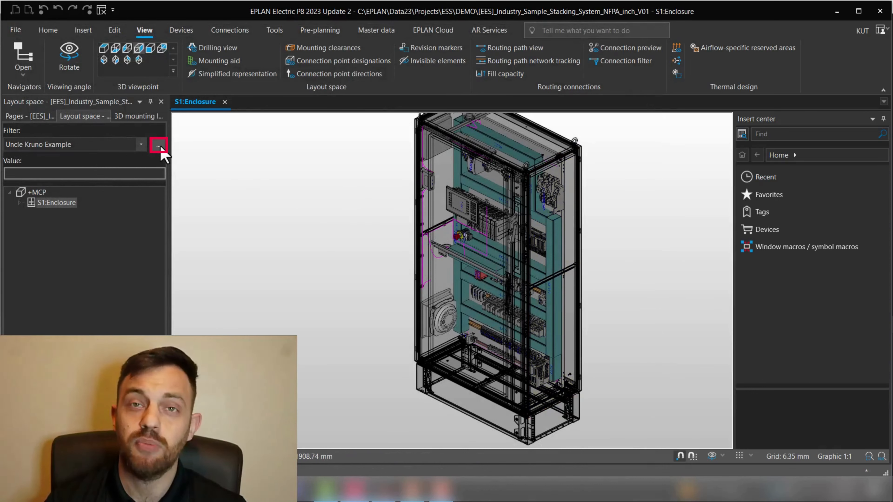
Extend the custom filter scheme with an OR operator and a second Function definition criterion below the Mounting panel row
click(158, 146)
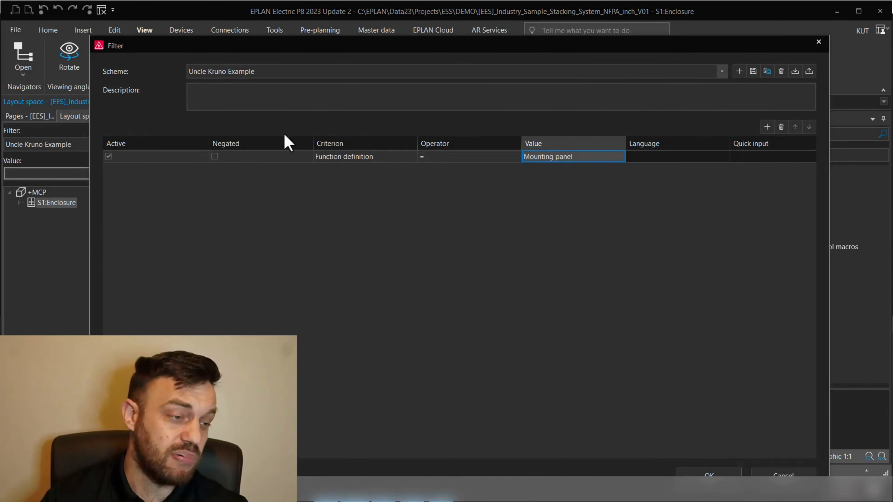
click(721, 72)
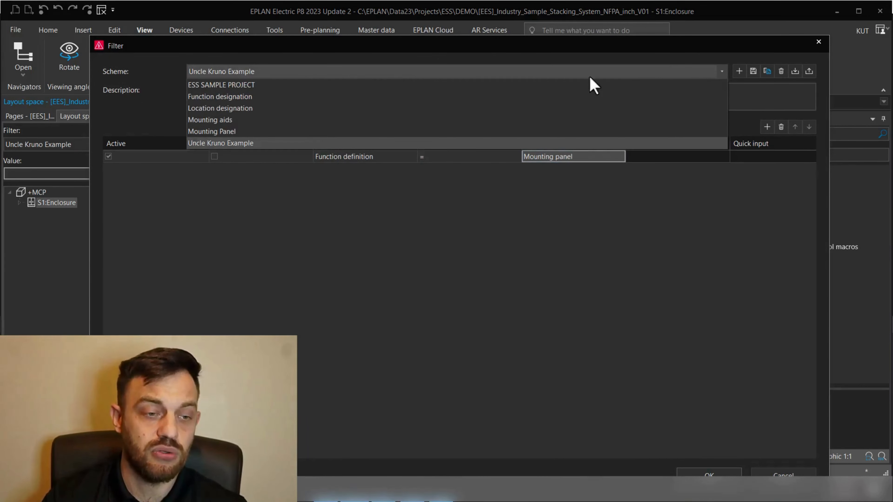
click(265, 144)
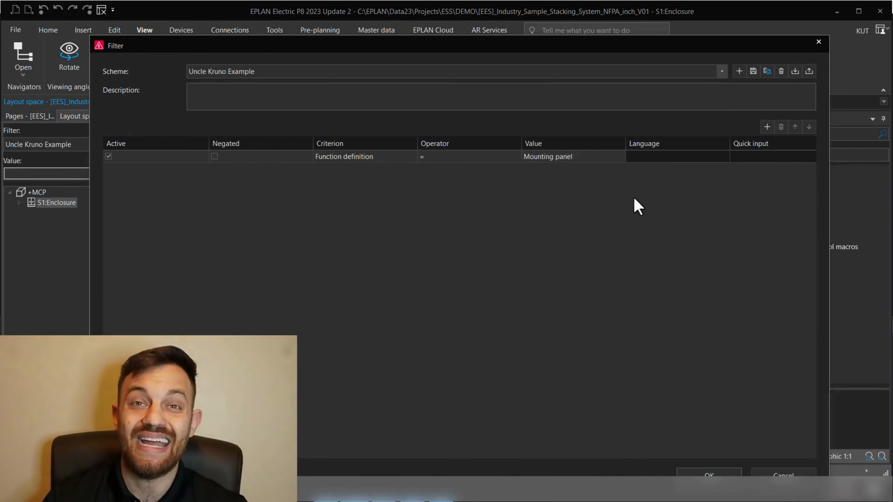
click(768, 127)
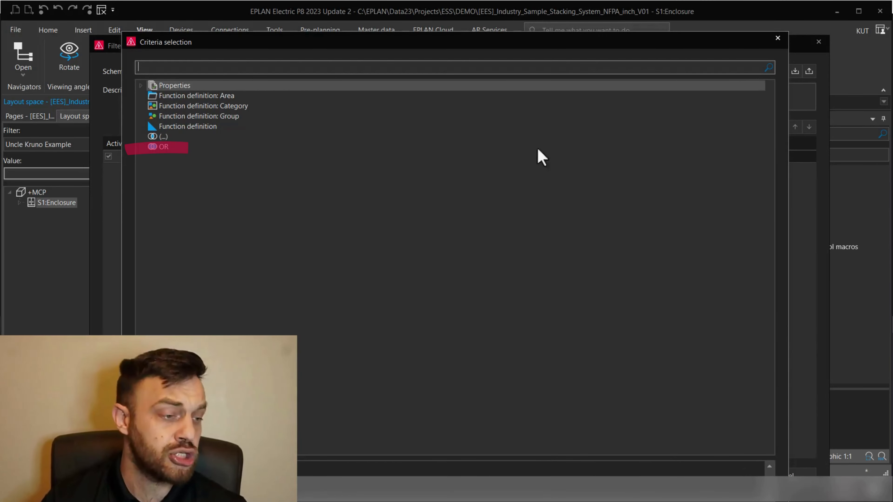
double_click(164, 152)
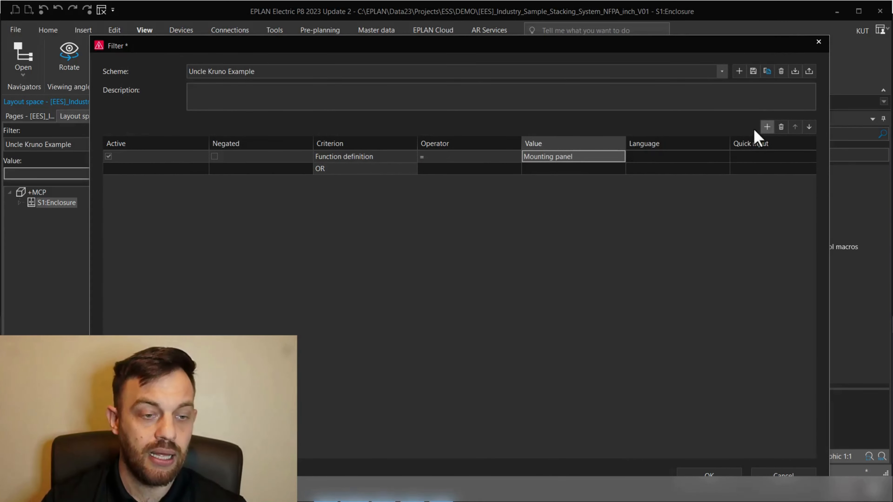
click(767, 127)
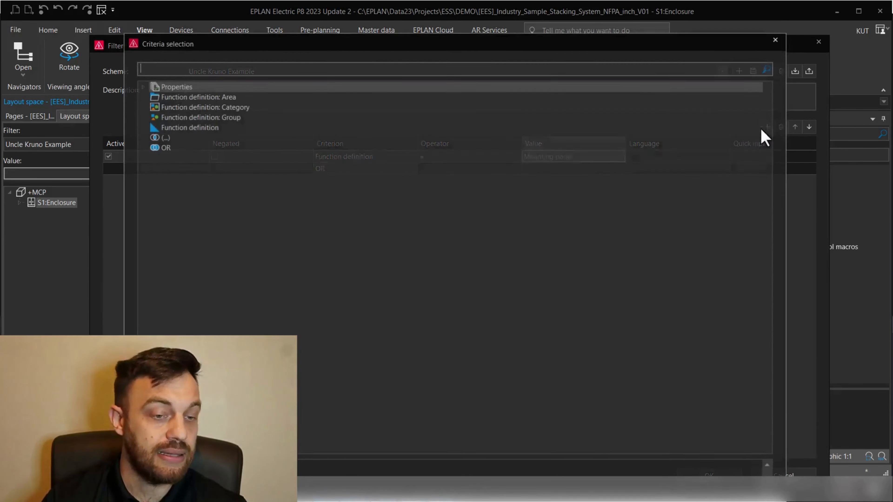
double_click(204, 127)
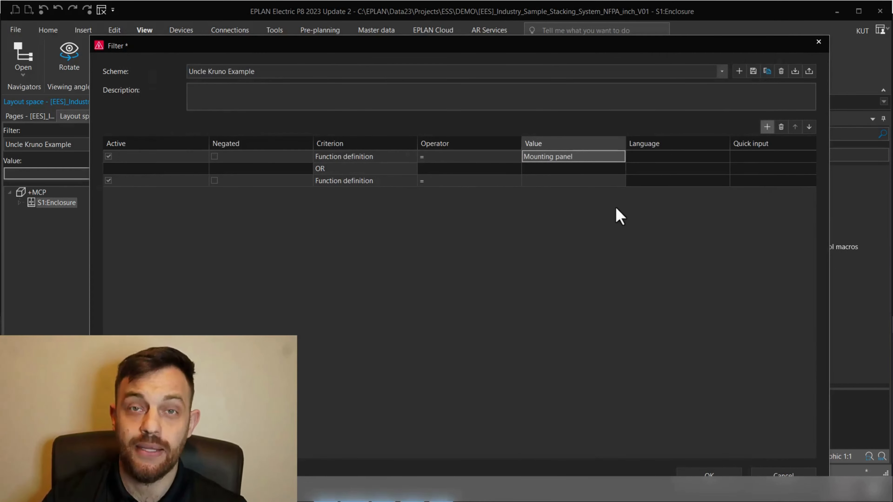
Set the second Function definition criterion's value to Door from Mechanics, System accessories, Housings
click(619, 182)
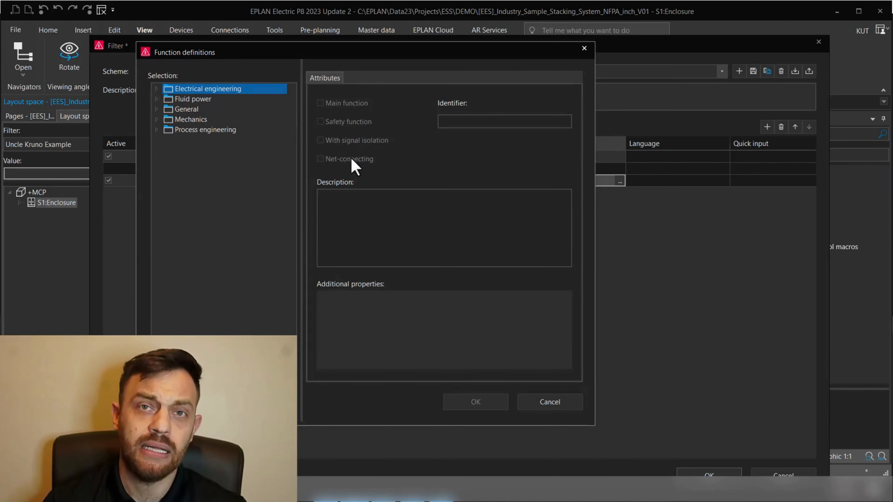
click(157, 119)
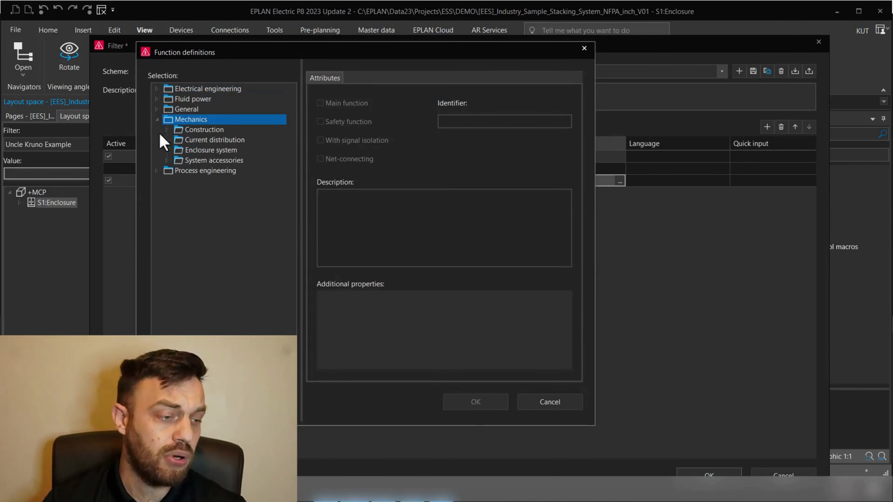
click(167, 161)
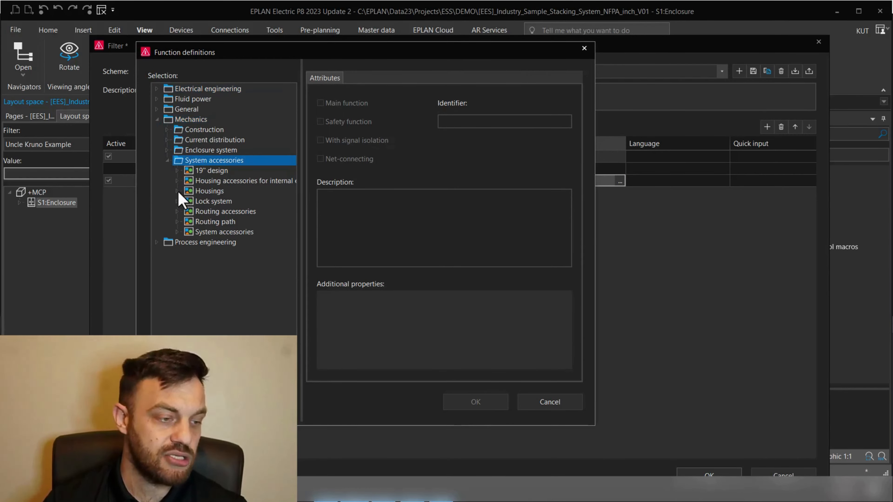
click(178, 192)
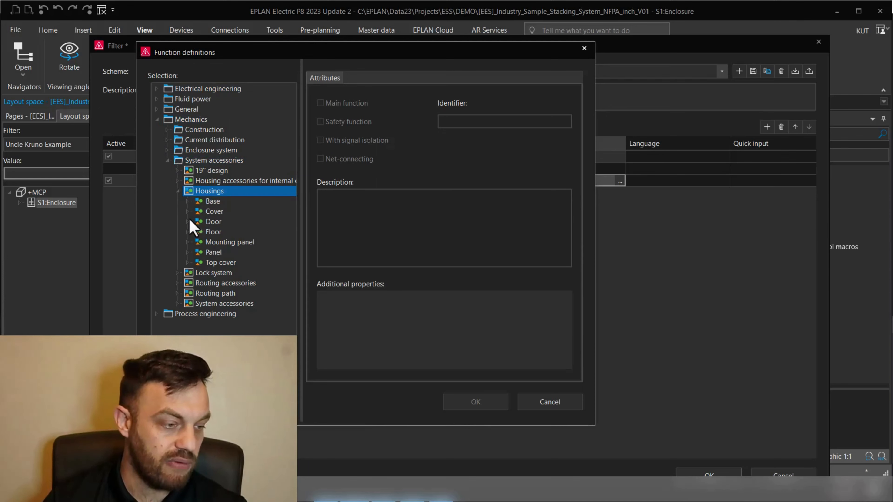
click(208, 222)
click(459, 405)
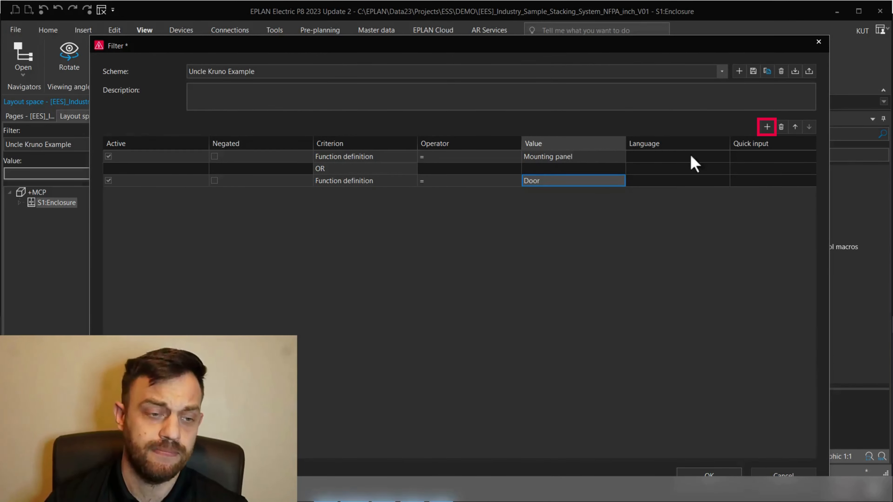
Add another OR operator and a third Function definition criterion below the Door row
click(767, 127)
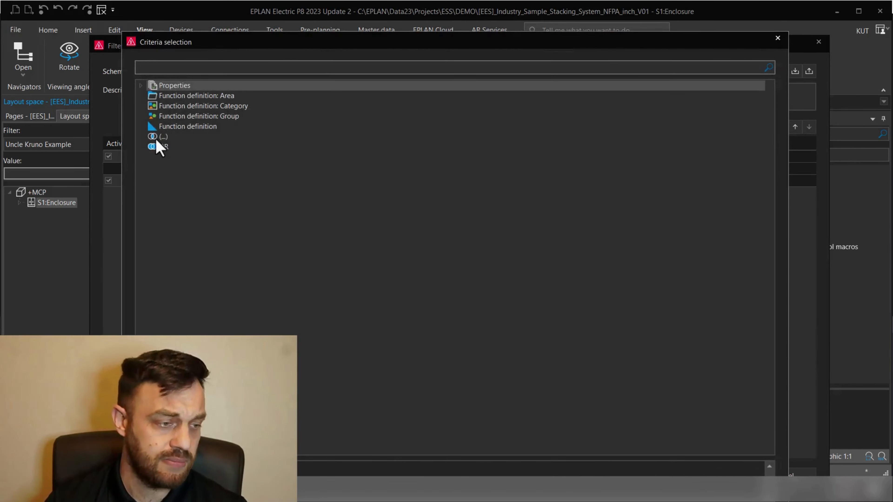
double_click(163, 147)
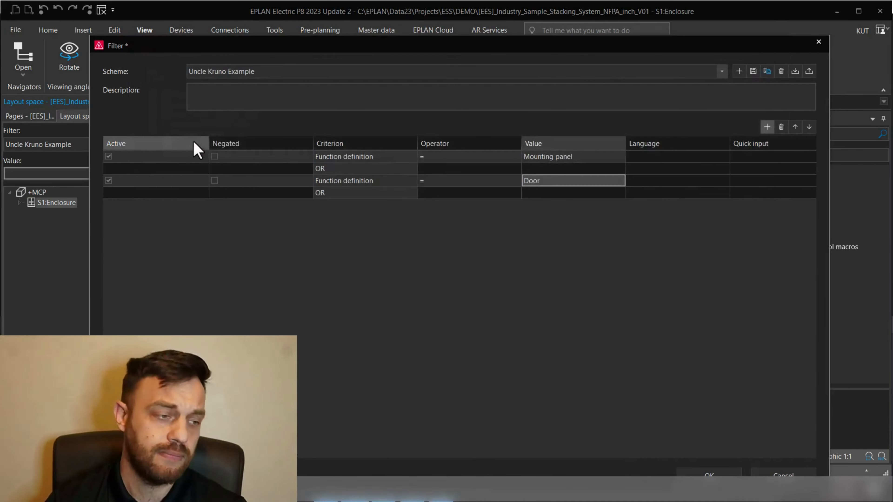
click(767, 129)
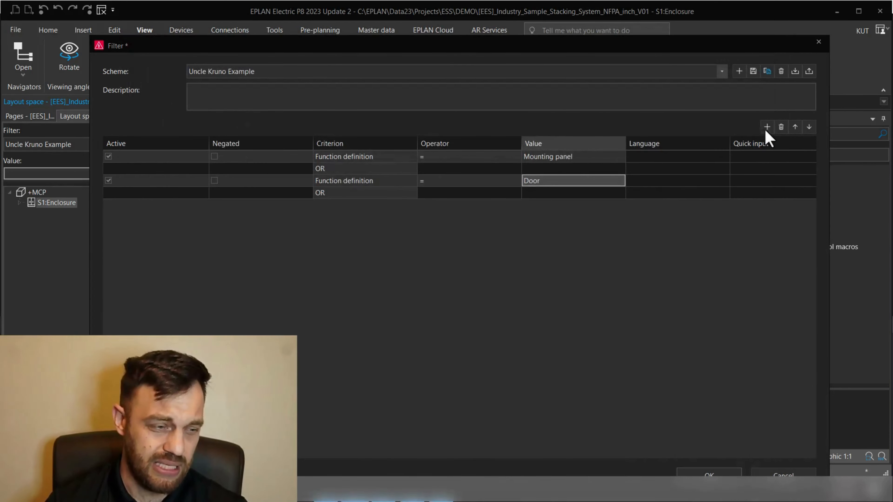
double_click(183, 128)
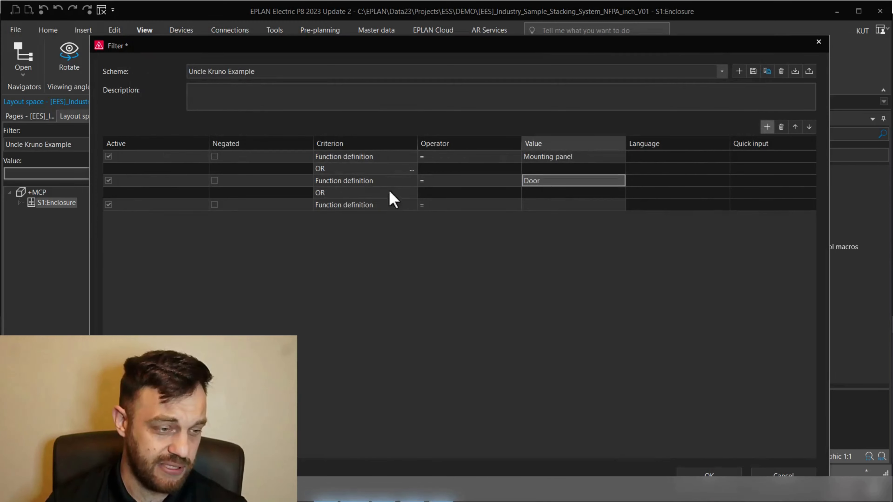
Set the third Function definition criterion's value to Panel from Mechanics, System accessories, Housings
click(577, 206)
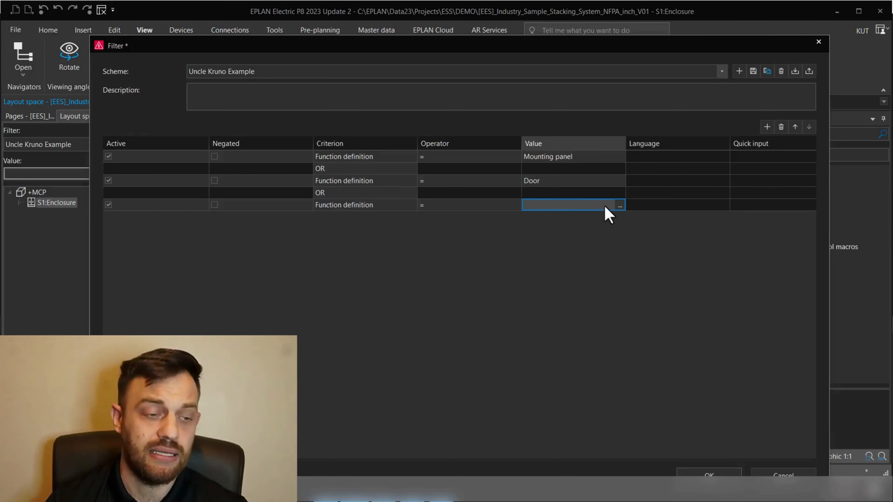
click(620, 206)
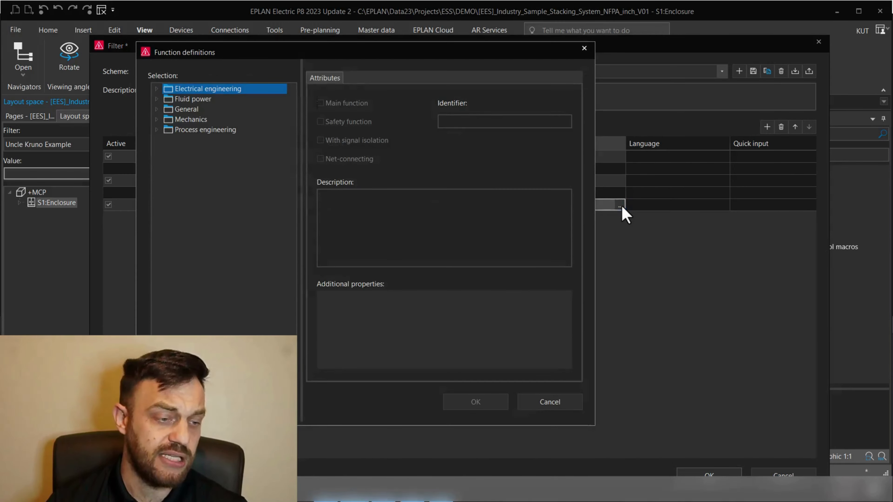
double_click(166, 120)
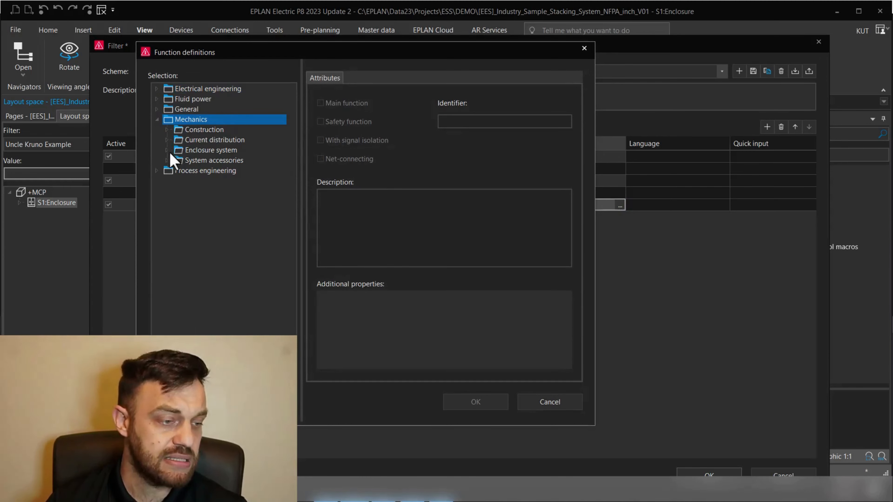
double_click(176, 160)
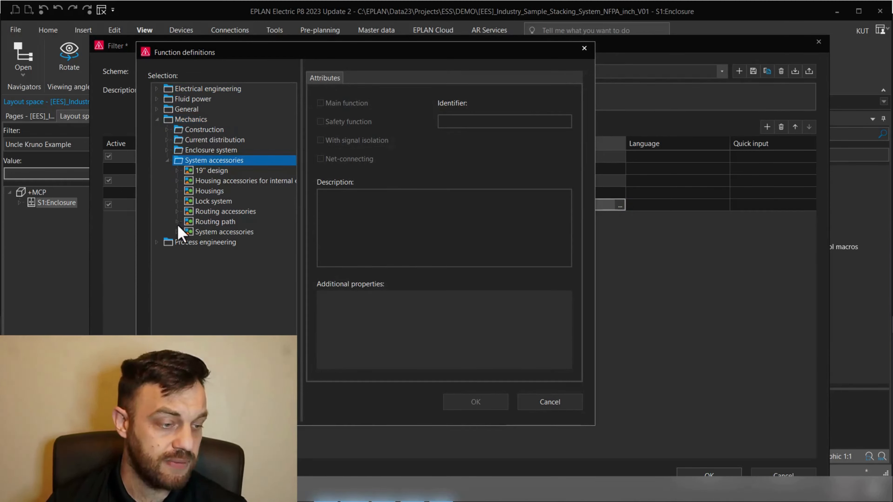
double_click(186, 193)
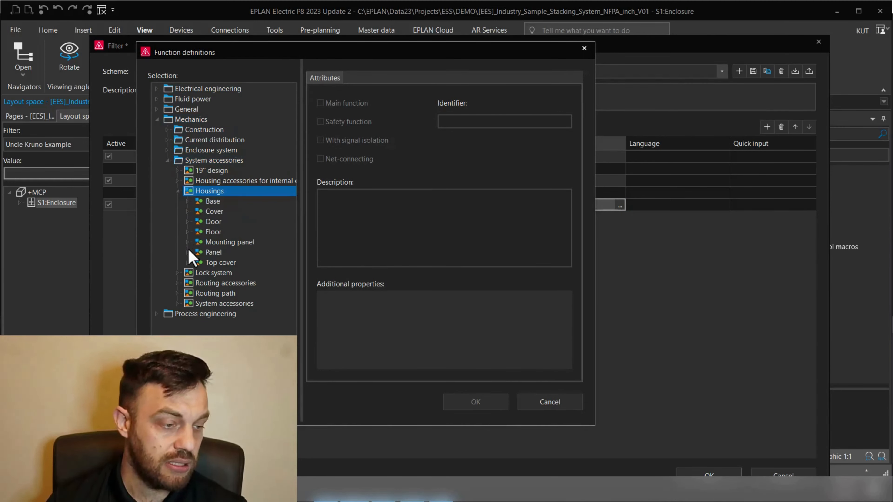
double_click(193, 252)
double_click(222, 283)
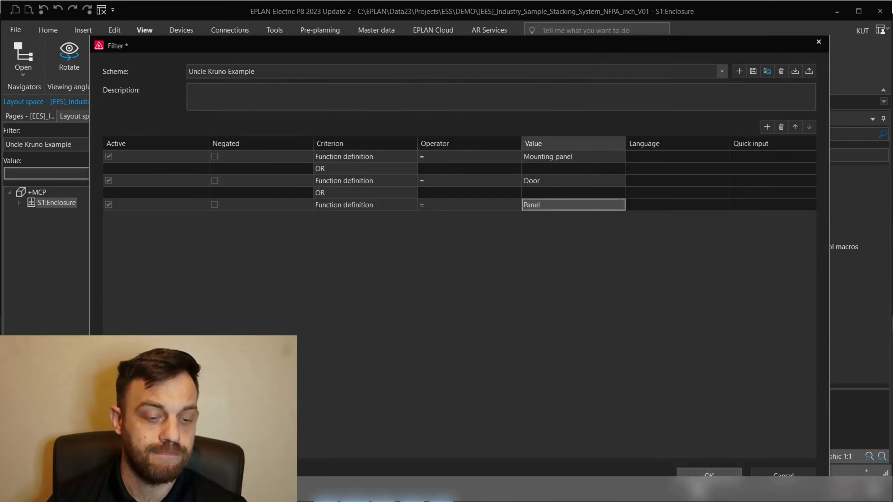
Apply the extended filter scheme and expand the S1 enclosure and its horizontal floor frame profile in the layout space tree
click(709, 475)
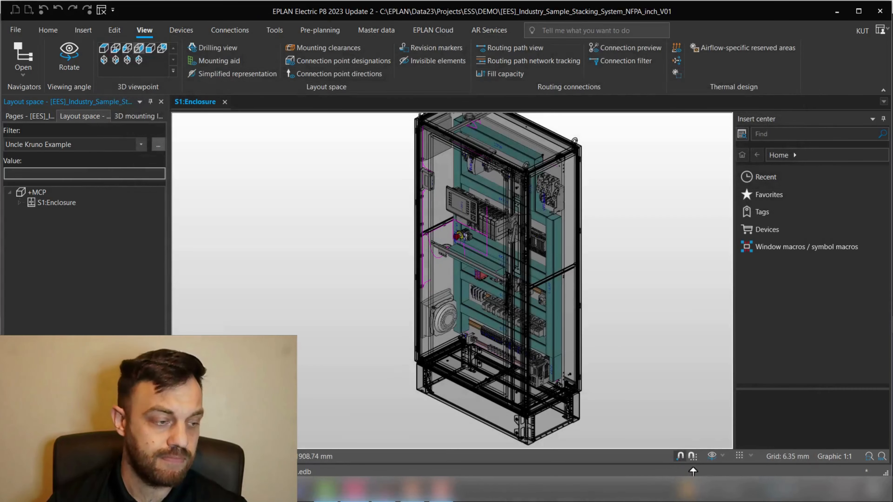
click(26, 204)
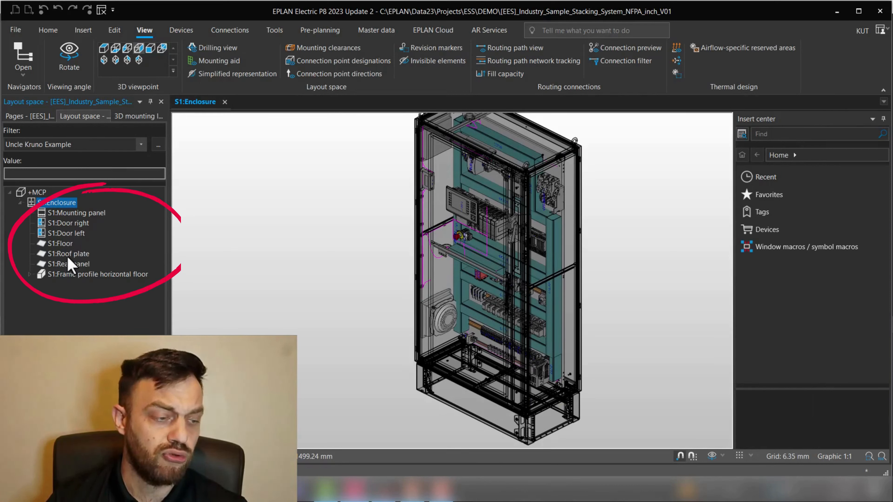
click(30, 274)
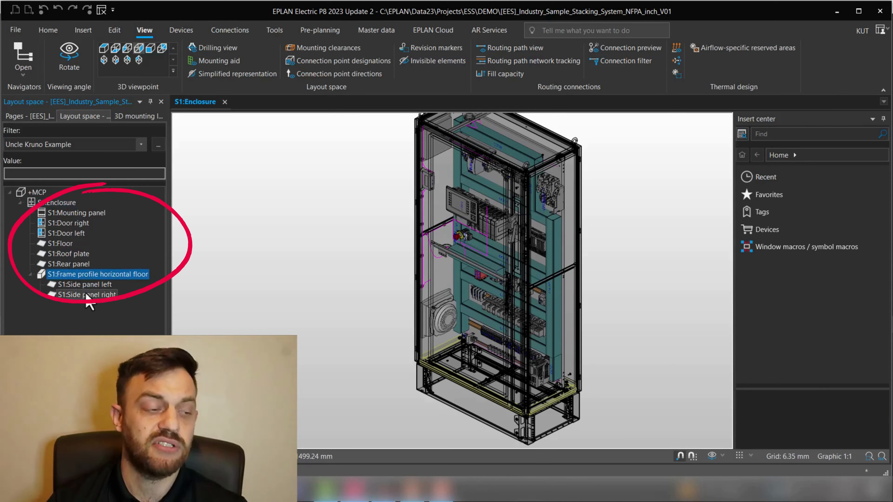